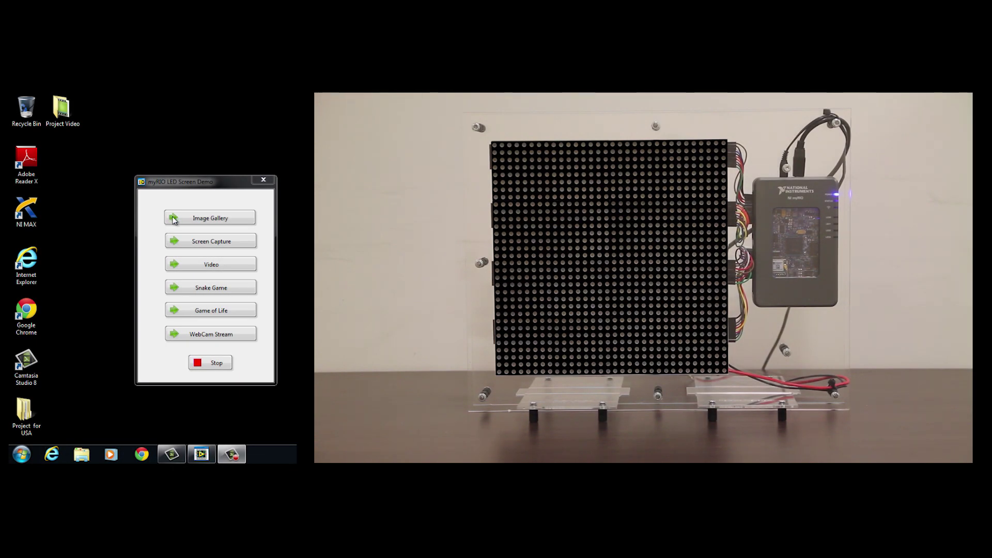
# Show the purple, red and multicolour atom pictures, then the blue NI logo, from the Image Gallery
pyautogui.click(173, 220)
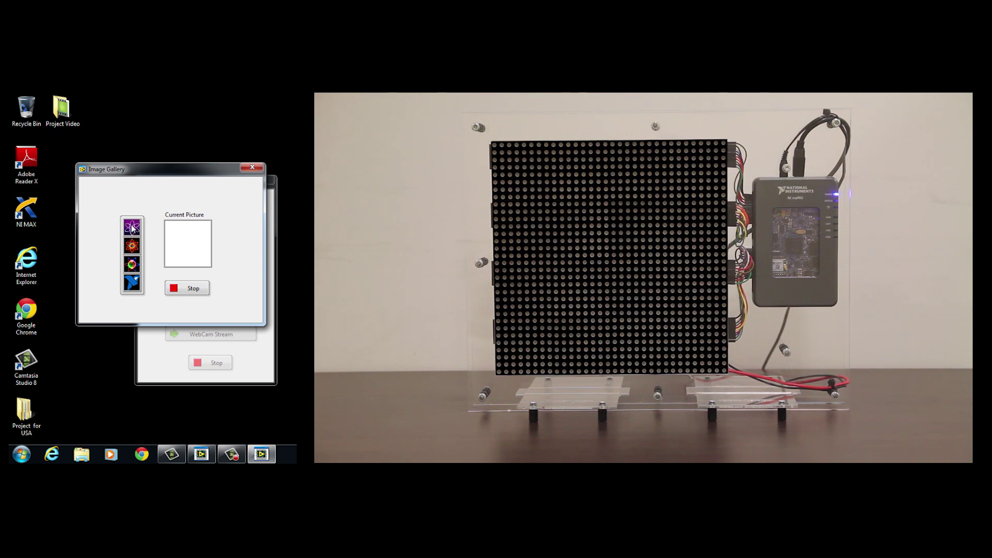
pyautogui.click(133, 227)
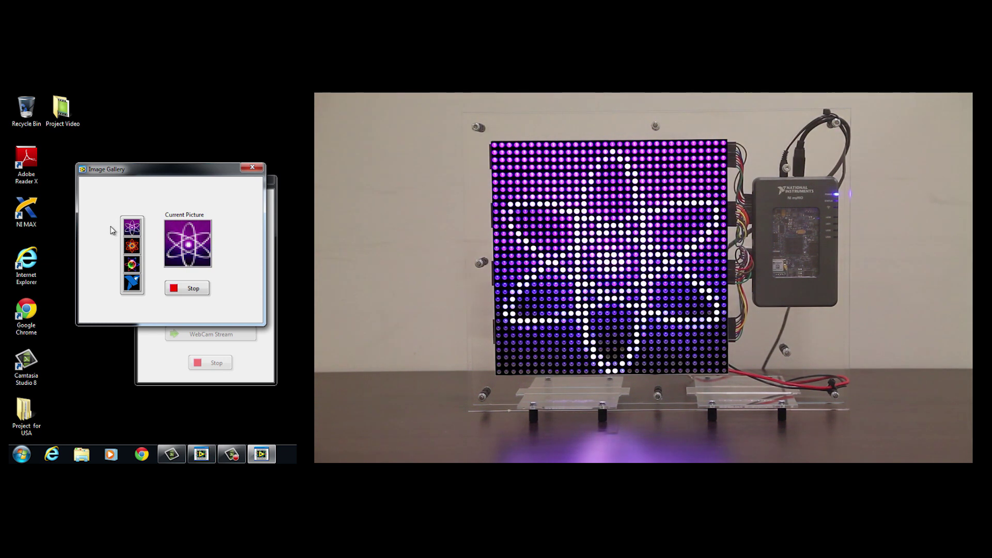
pyautogui.click(132, 248)
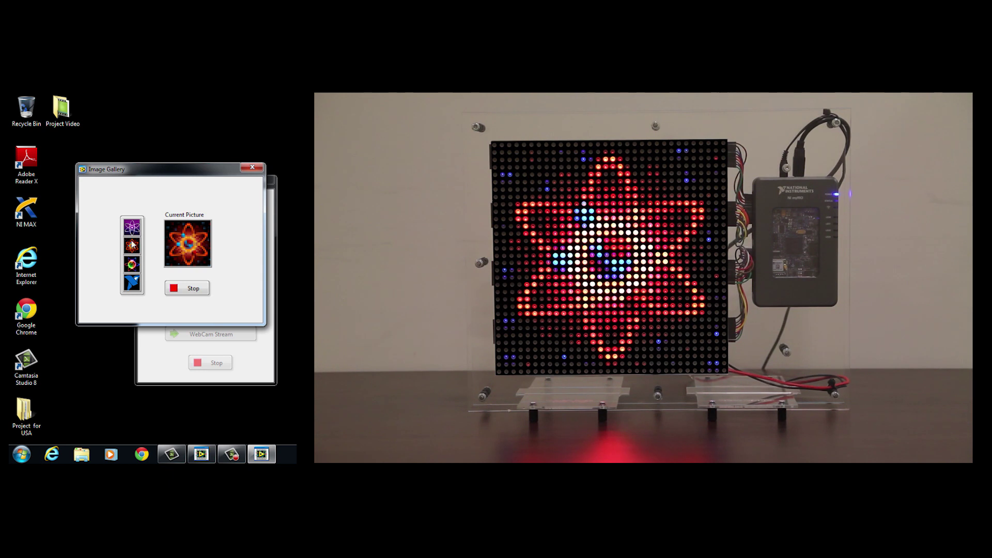
pyautogui.click(133, 266)
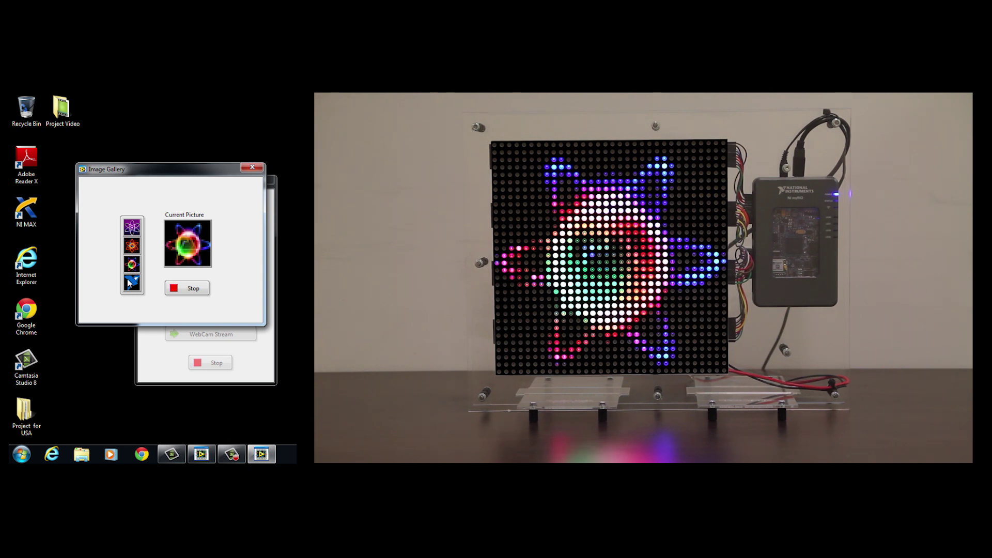
pyautogui.click(134, 284)
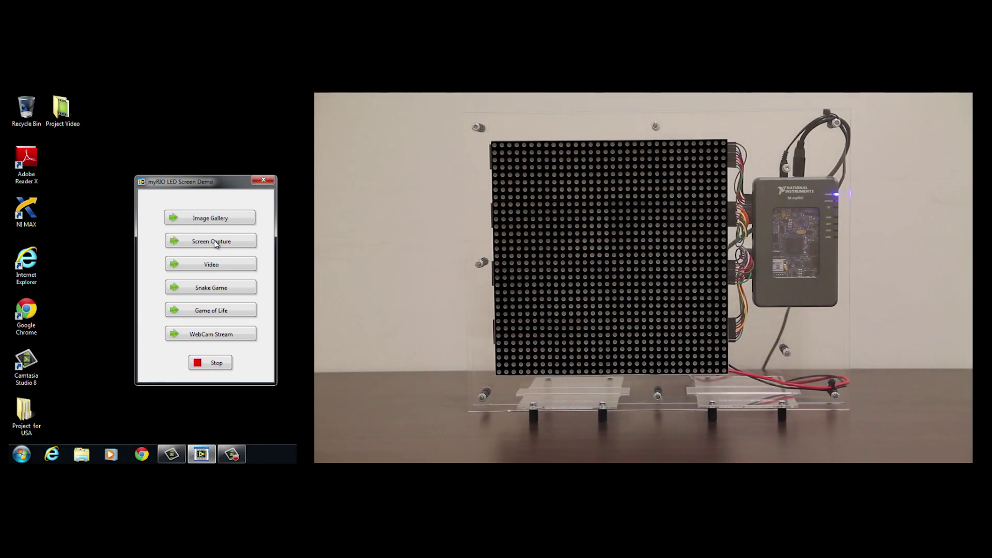
# Start Screen Capture mode so the LED panel mirrors the desktop
pyautogui.click(216, 243)
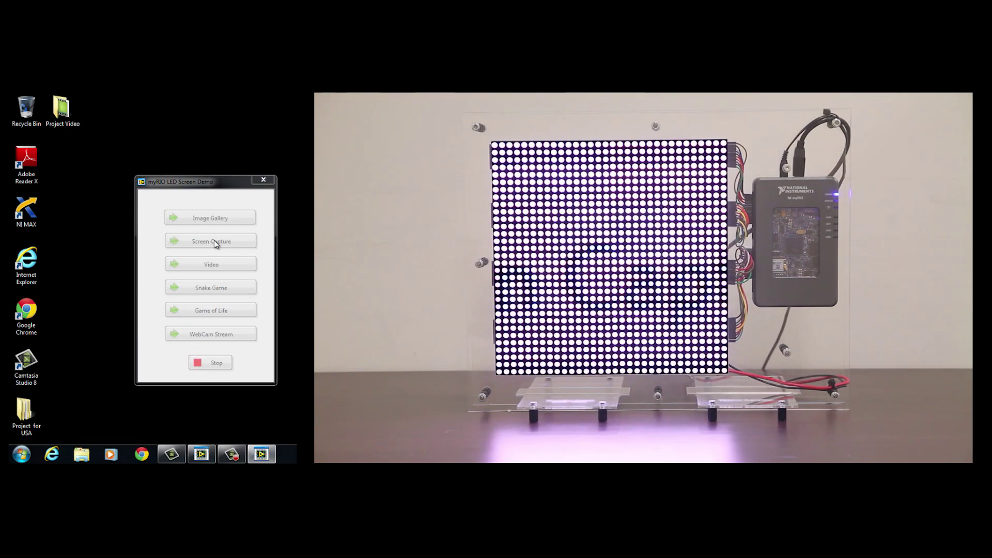